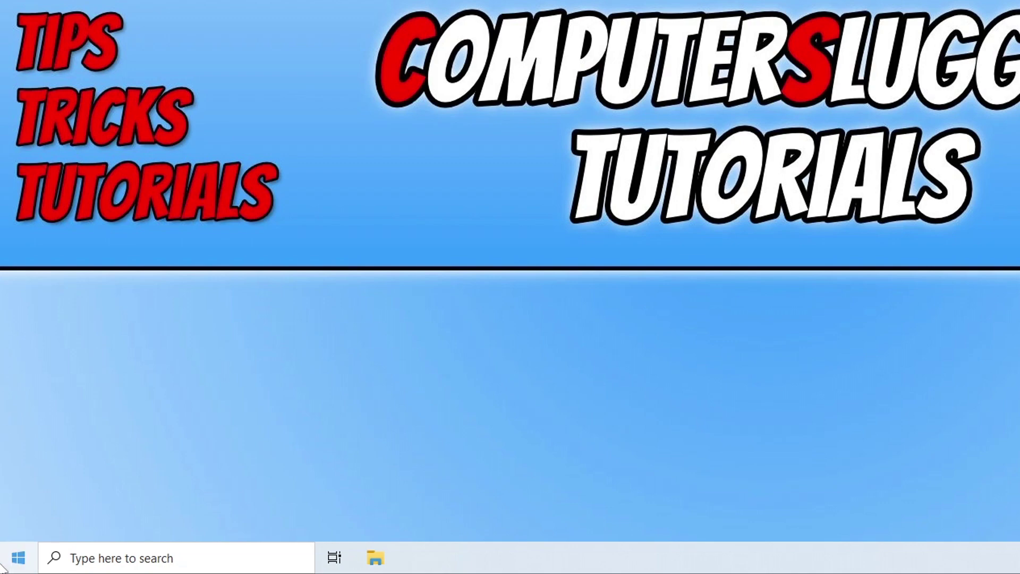
# Step: Go to the Windows Update page in Settings from the Start quick menu
pyautogui.rightClick(6, 564)
pyautogui.click(110, 403)
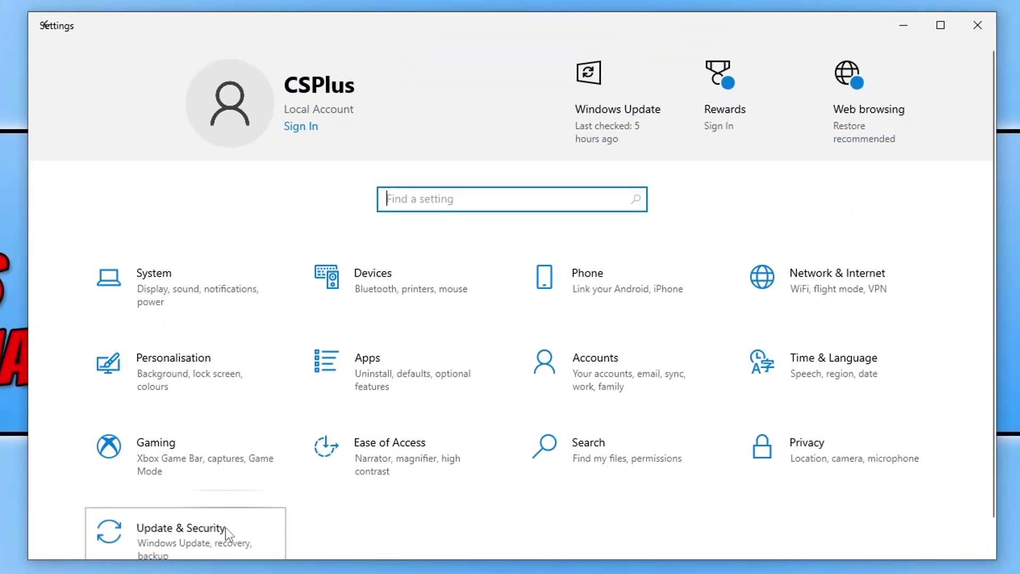
pyautogui.click(372, 385)
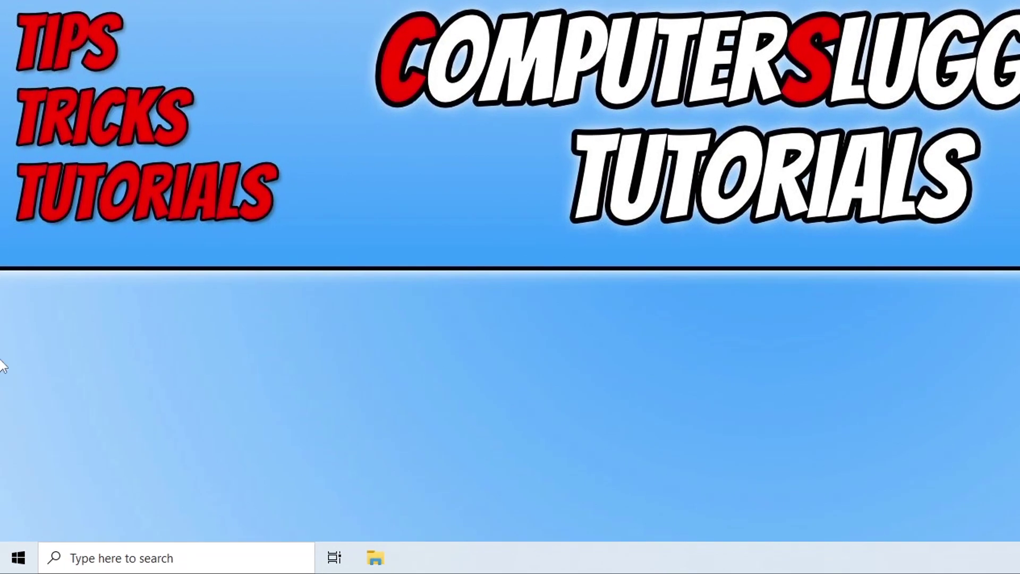
# Step: Show the display adapters in Device Manager and select the AMD Radeon RX 6750 XT
pyautogui.rightClick(16, 557)
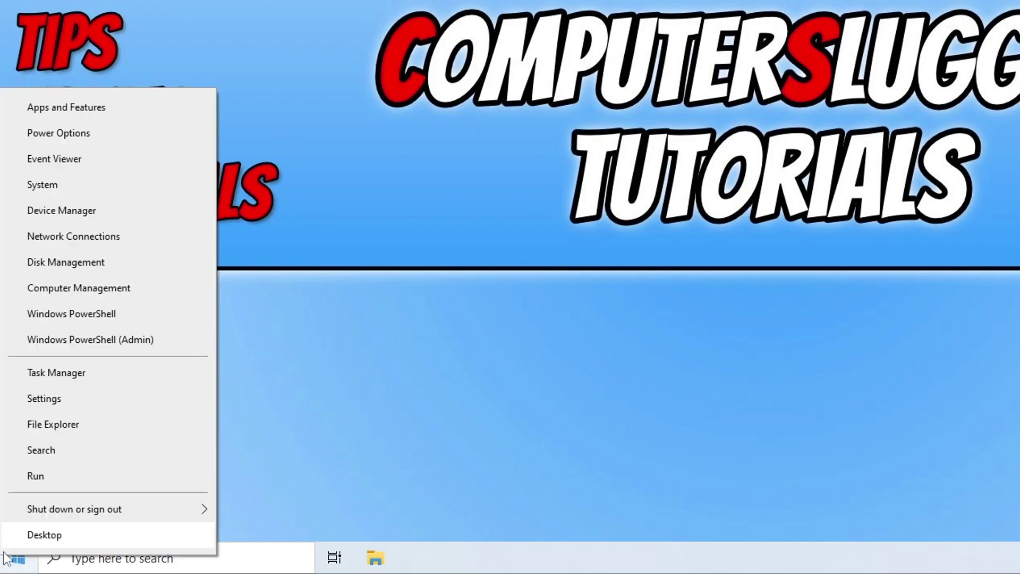
pyautogui.click(187, 211)
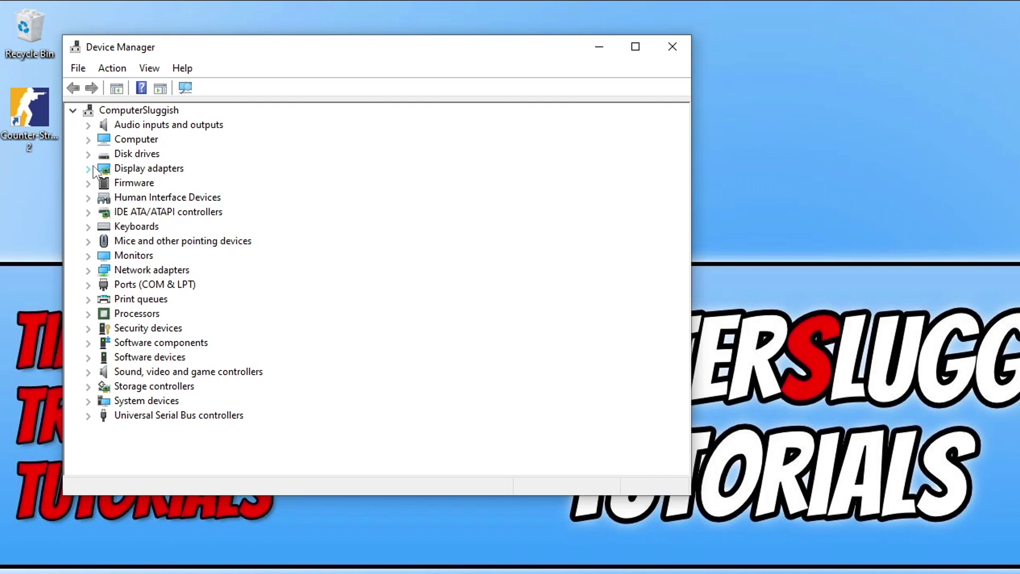
pyautogui.click(89, 105)
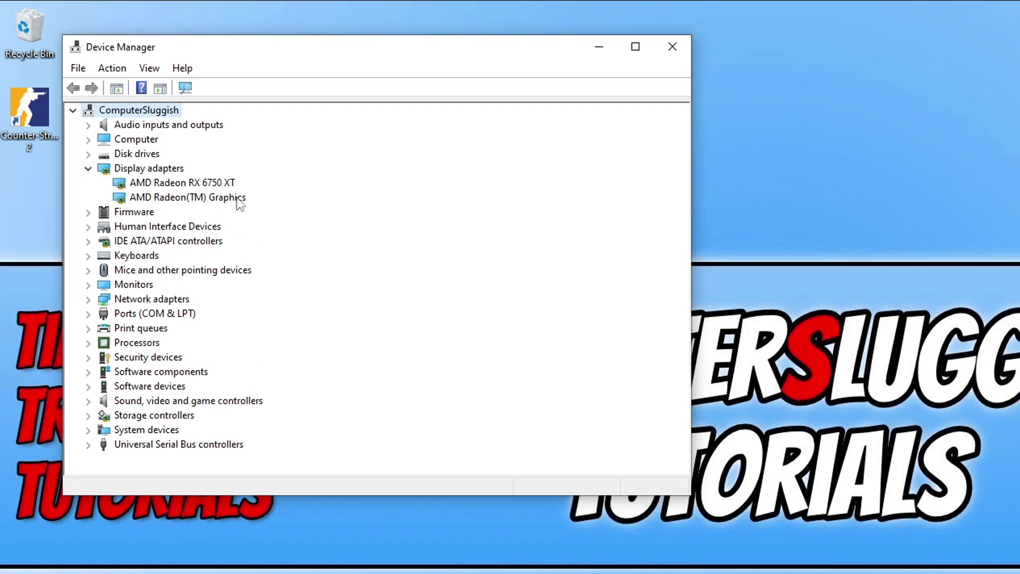
pyautogui.click(237, 183)
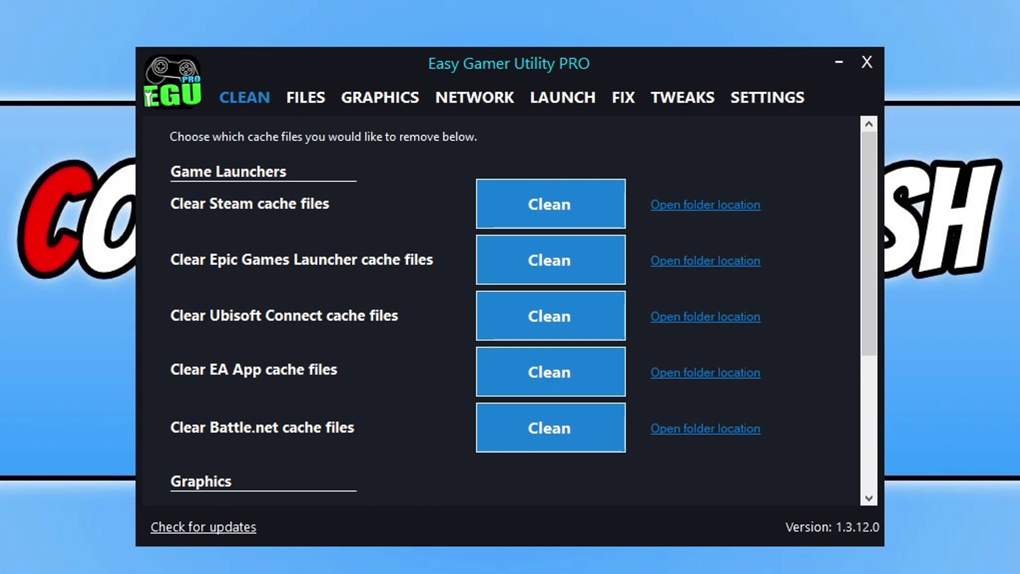
# Step: Check the detected AMD graphics cards on the GRAPHICS tab, then return to the CLEAN tab
pyautogui.click(391, 105)
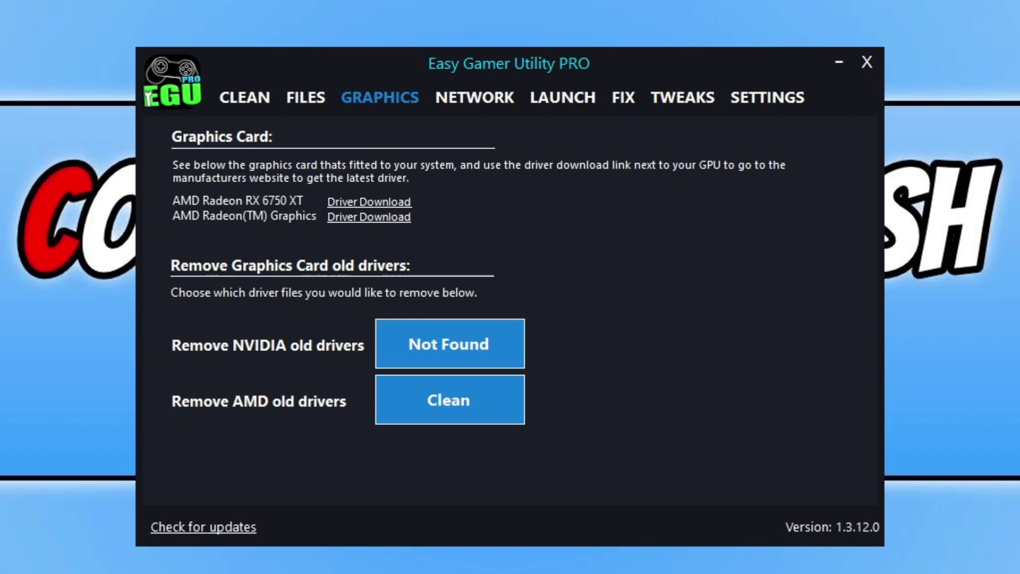
pyautogui.click(260, 99)
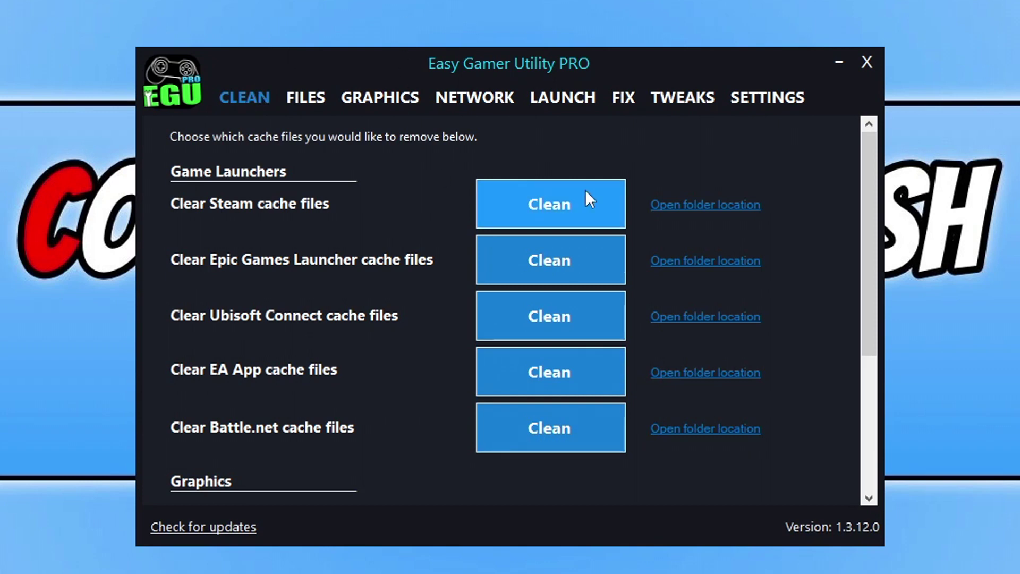
# Step: Permanently delete the Steam cache files and dismiss the deleted-files log
pyautogui.click(565, 192)
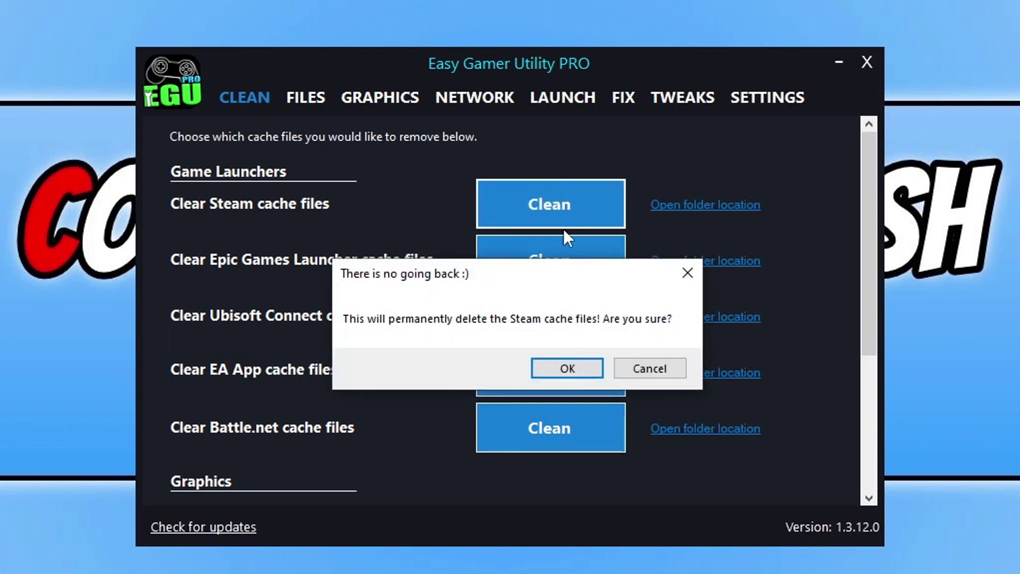
pyautogui.click(576, 366)
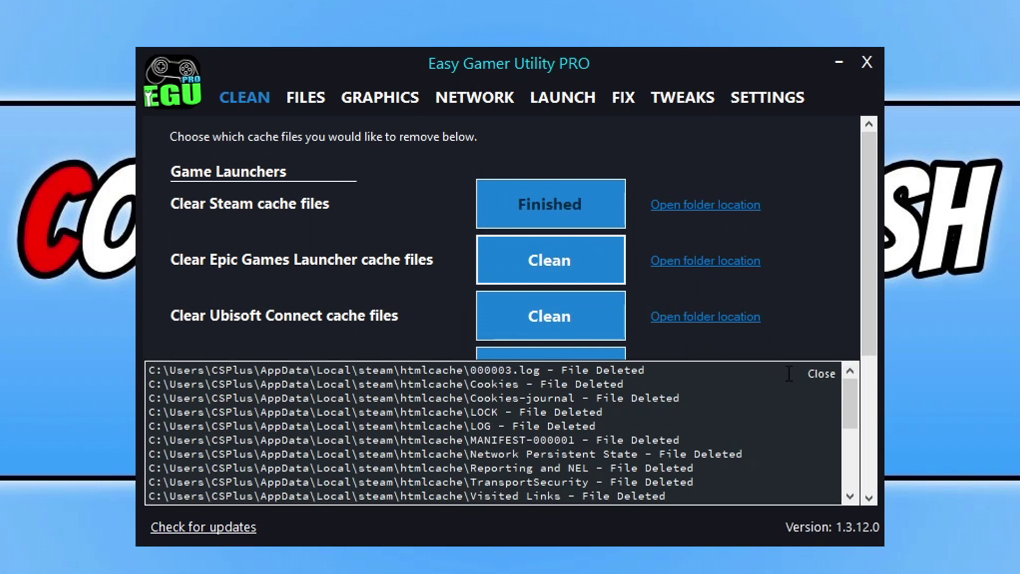
pyautogui.click(808, 371)
pyautogui.moveTo(868, 175); pyautogui.dragTo(846, 339)
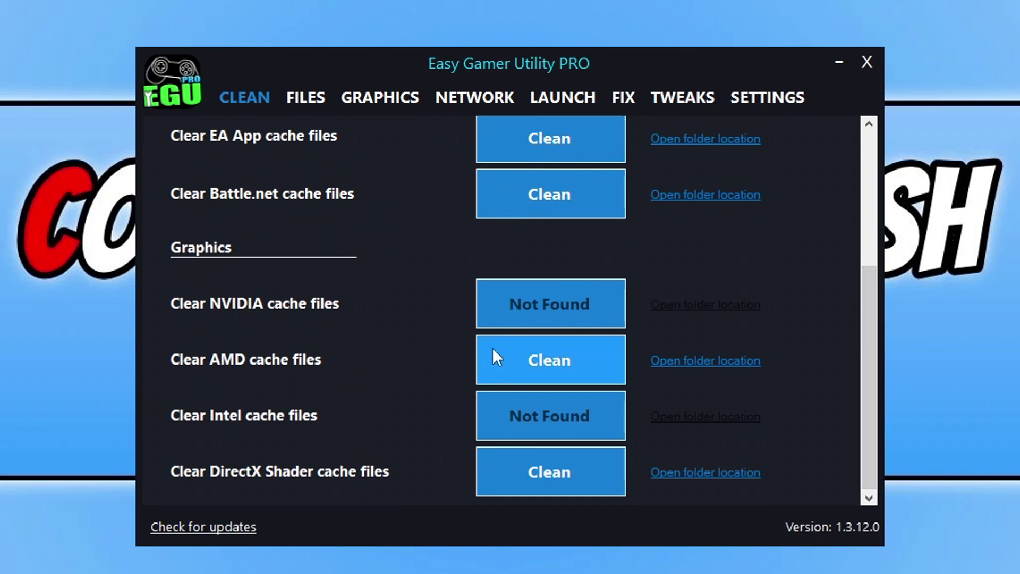
# Step: Clear the AMD and DirectX Shader caches, confirming each and closing their logs
pyautogui.click(568, 355)
pyautogui.click(573, 366)
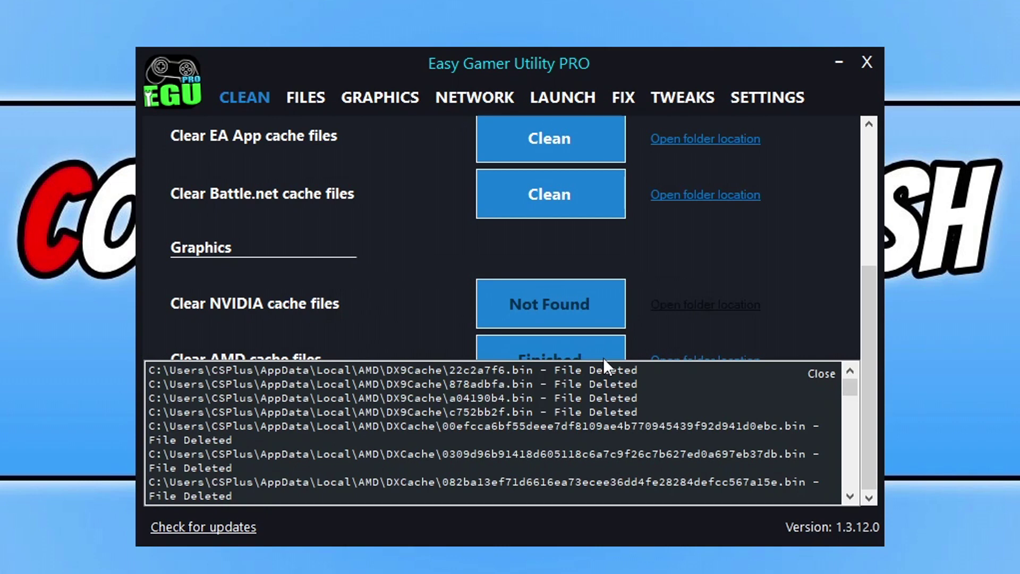
pyautogui.click(832, 372)
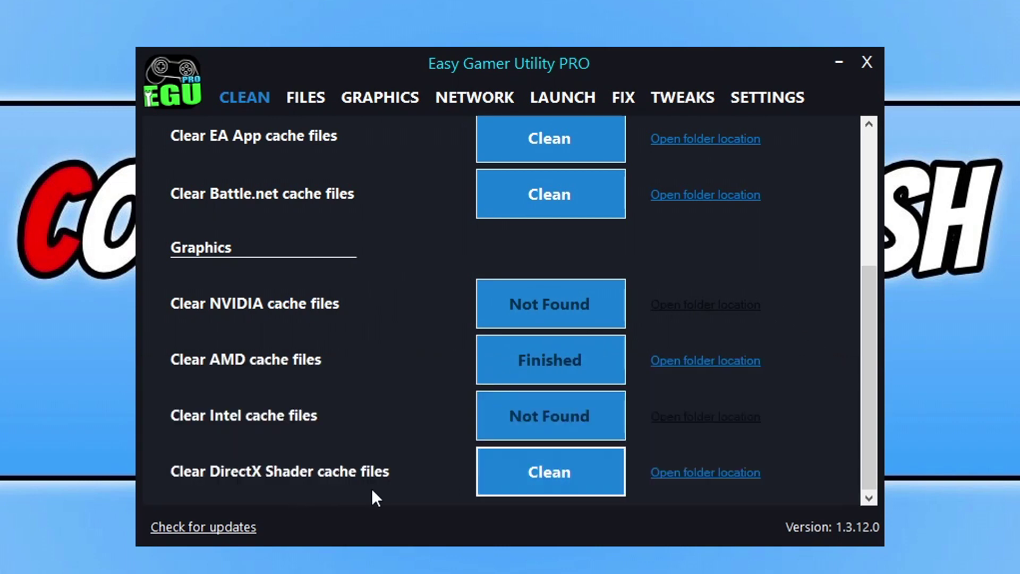
pyautogui.click(528, 475)
pyautogui.click(603, 371)
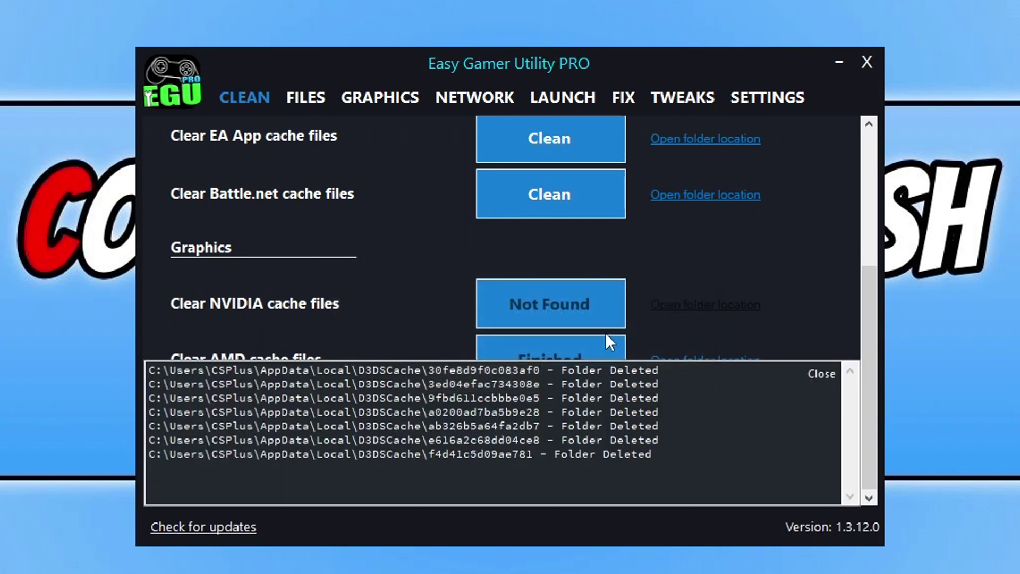
pyautogui.click(820, 374)
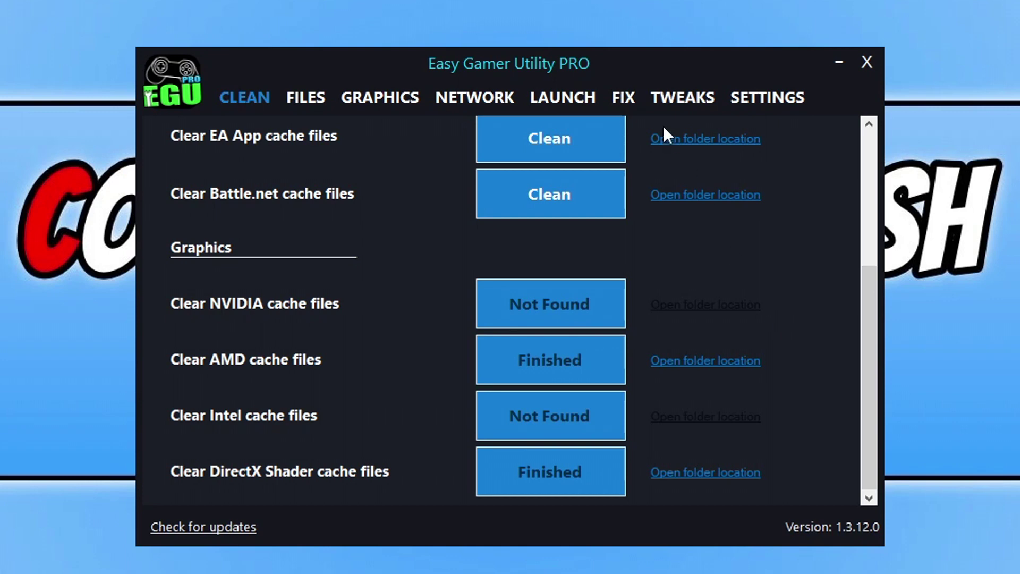
pyautogui.click(626, 97)
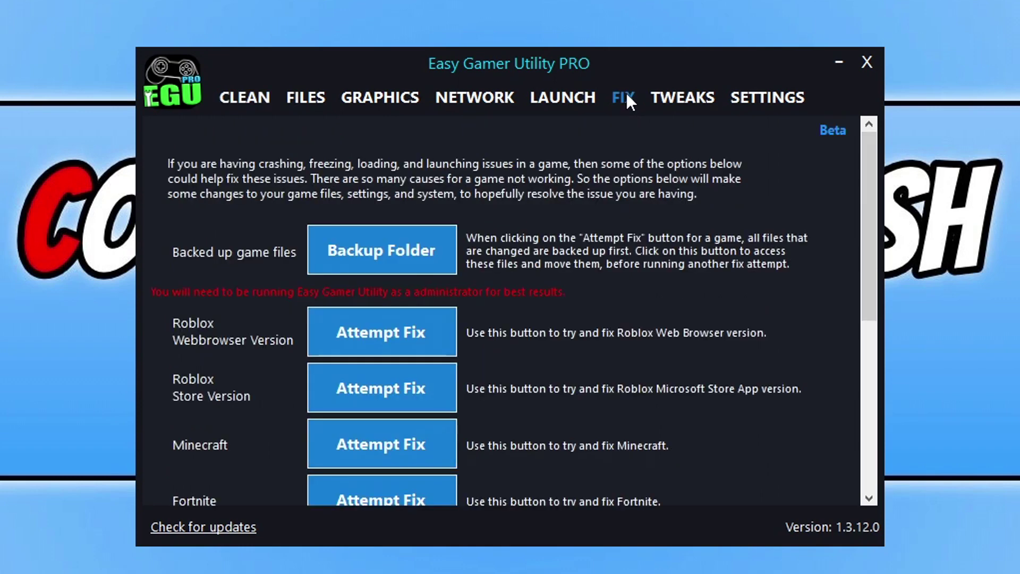
# Step: Choose game\bin\win64\cs2.exe as the custom game to fix, with Steam as launcher
pyautogui.moveTo(872, 142); pyautogui.dragTo(871, 361)
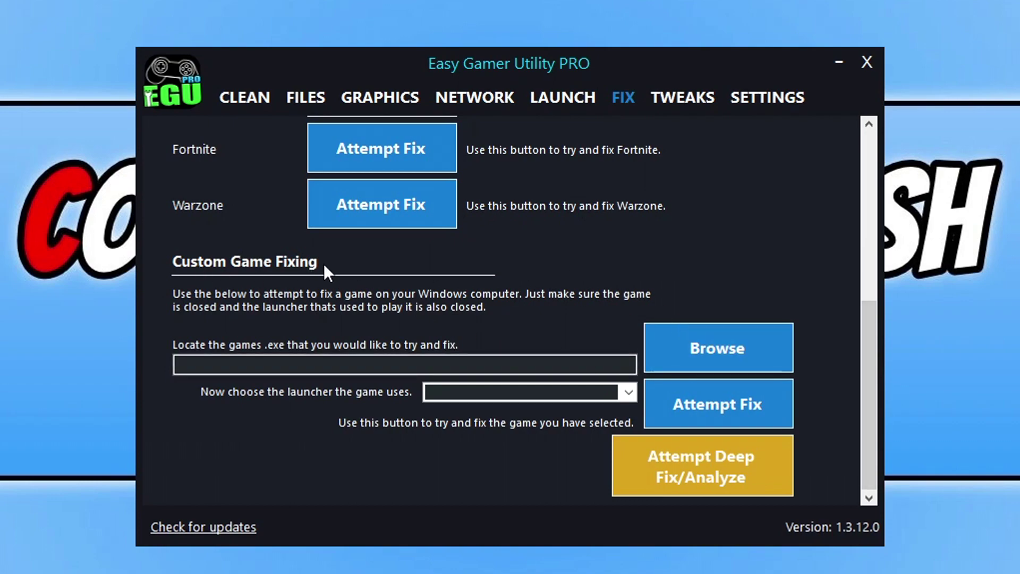
pyautogui.click(733, 353)
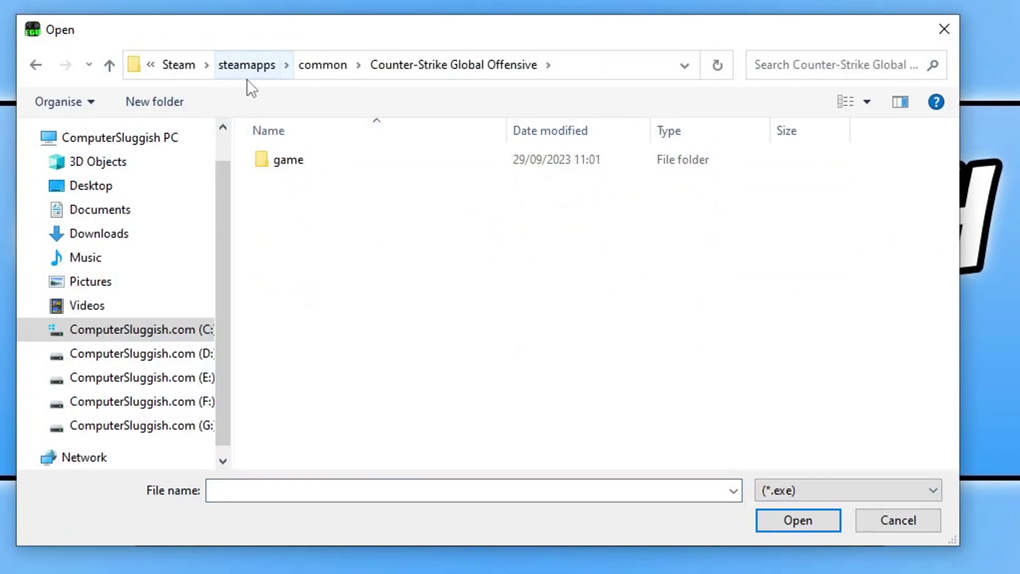
pyautogui.doubleClick(357, 159)
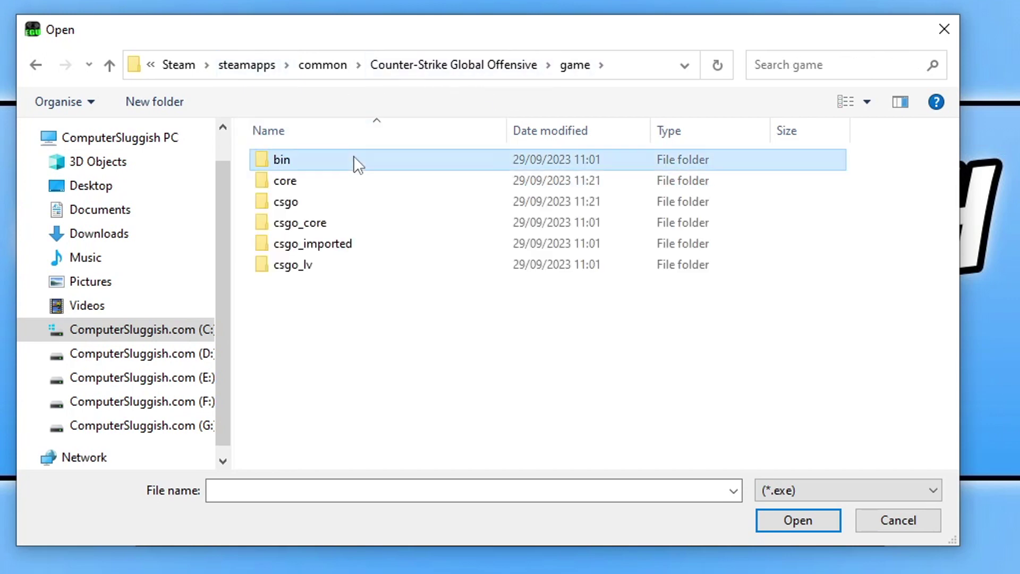
pyautogui.doubleClick(353, 160)
pyautogui.doubleClick(352, 160)
pyautogui.click(327, 203)
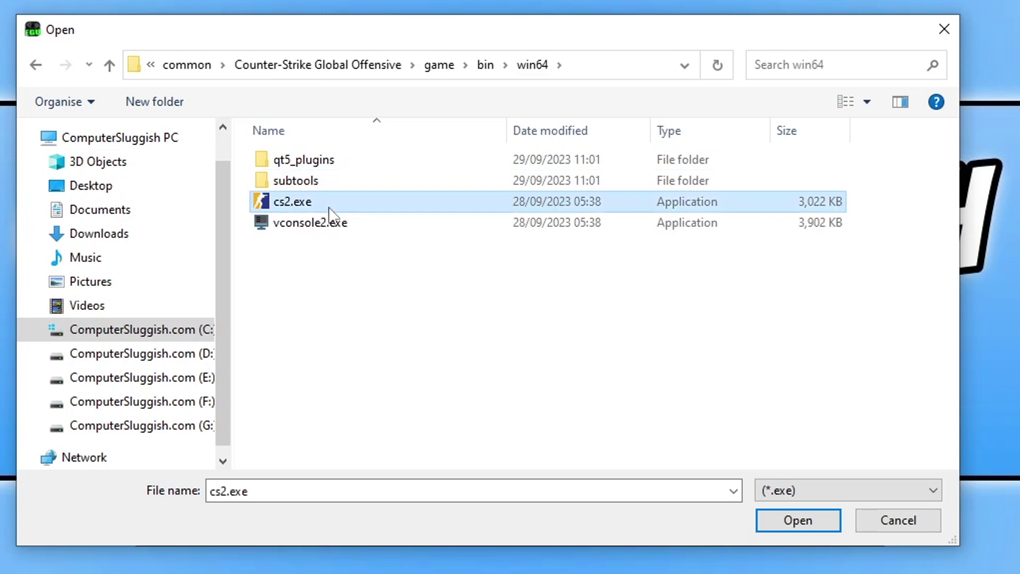
pyautogui.click(794, 523)
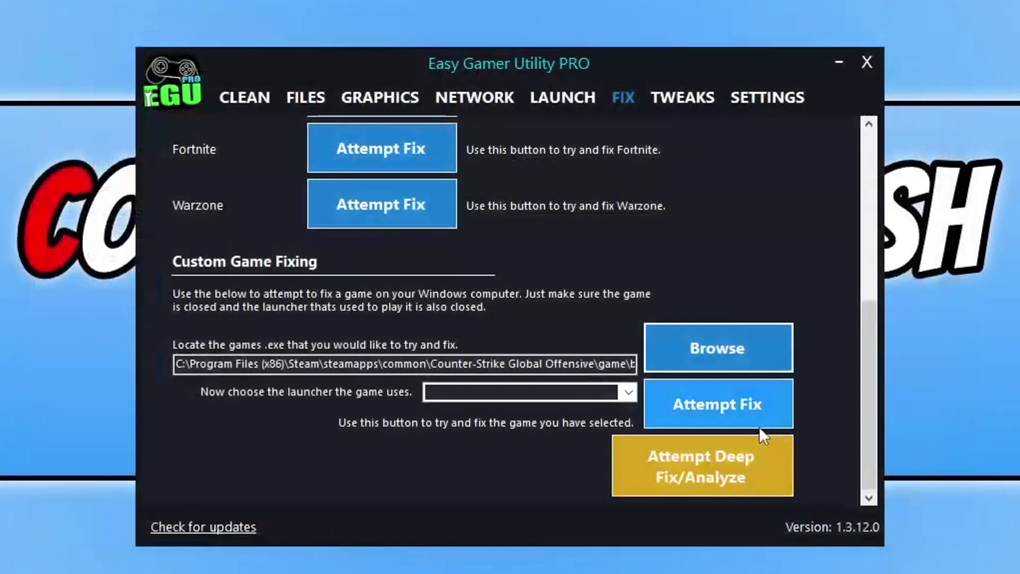
pyautogui.click(629, 394)
pyautogui.click(476, 410)
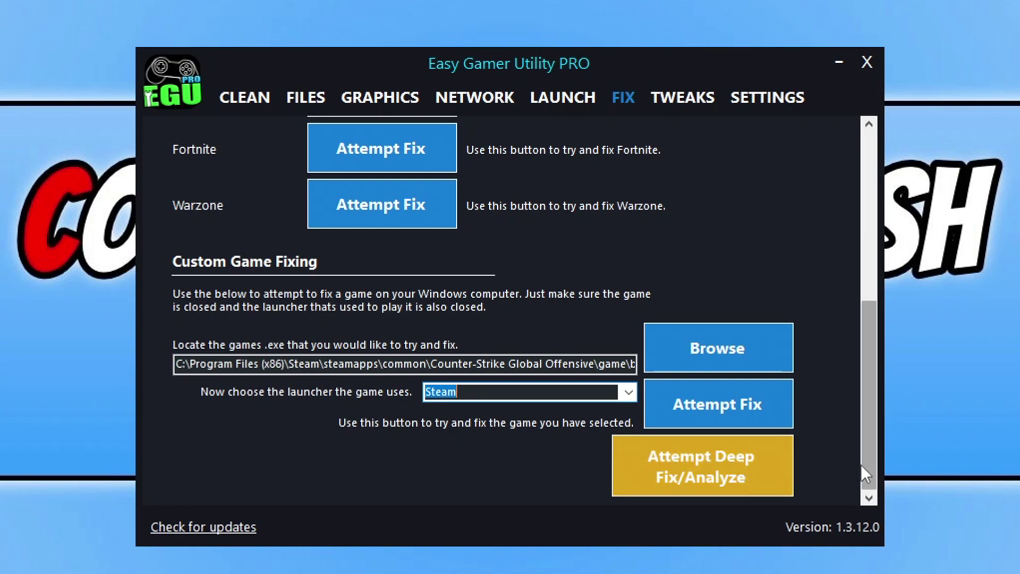
# Step: Run Attempt Fix on the Counter-Strike 2 executable and switch back to the utility
pyautogui.click(738, 402)
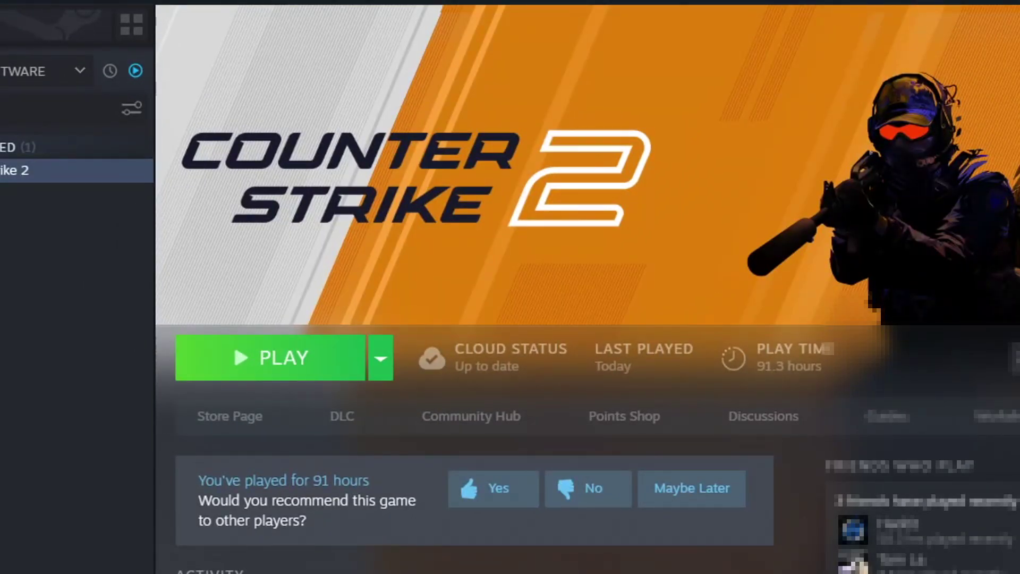
pyautogui.hotkey('alt', 'Tab')
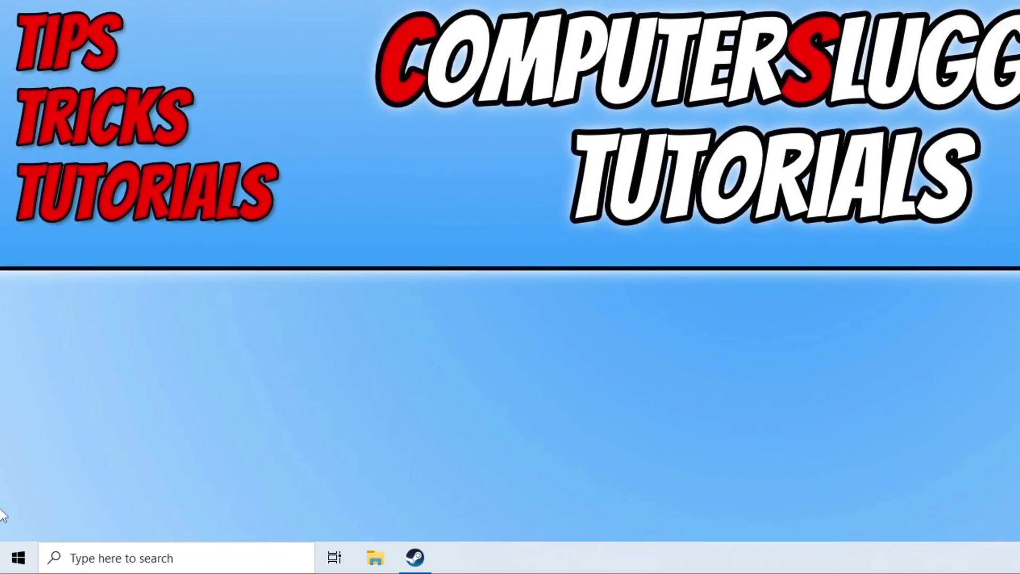
# Step: Search 'power plan' in Start, open Edit power plan, and go to Power Options
pyautogui.click(13, 563)
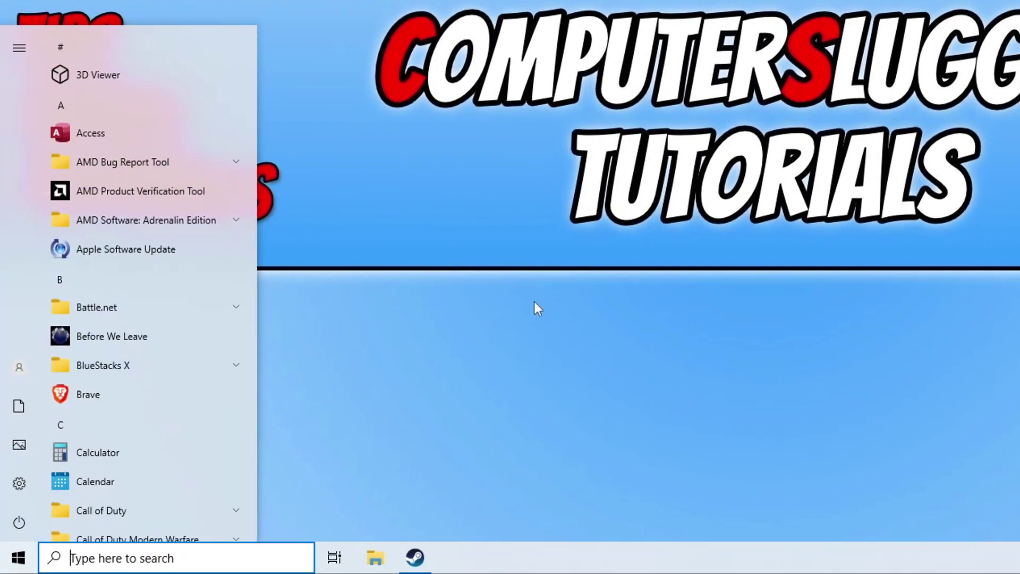
pyautogui.write('power plan')
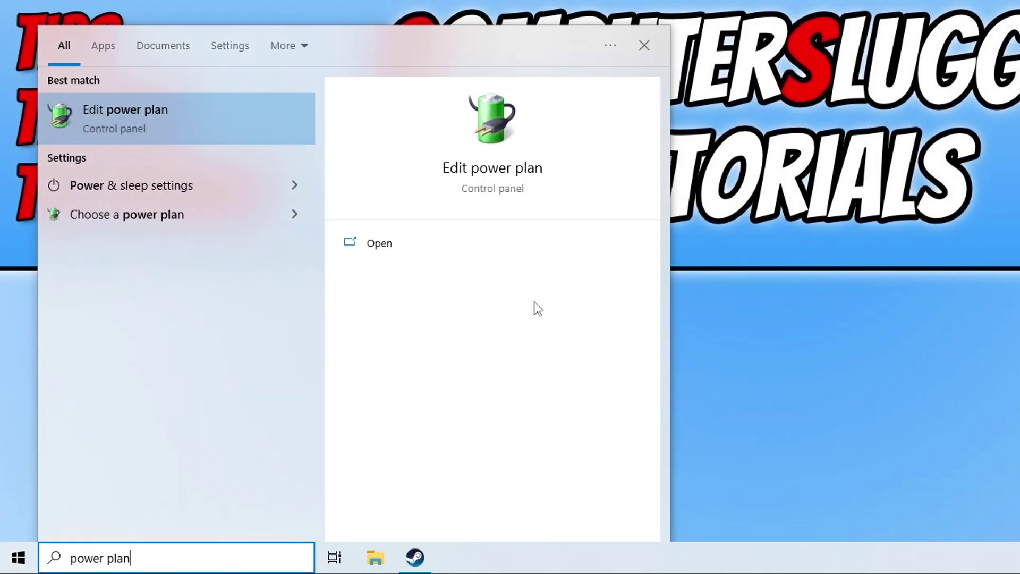
pyautogui.click(210, 112)
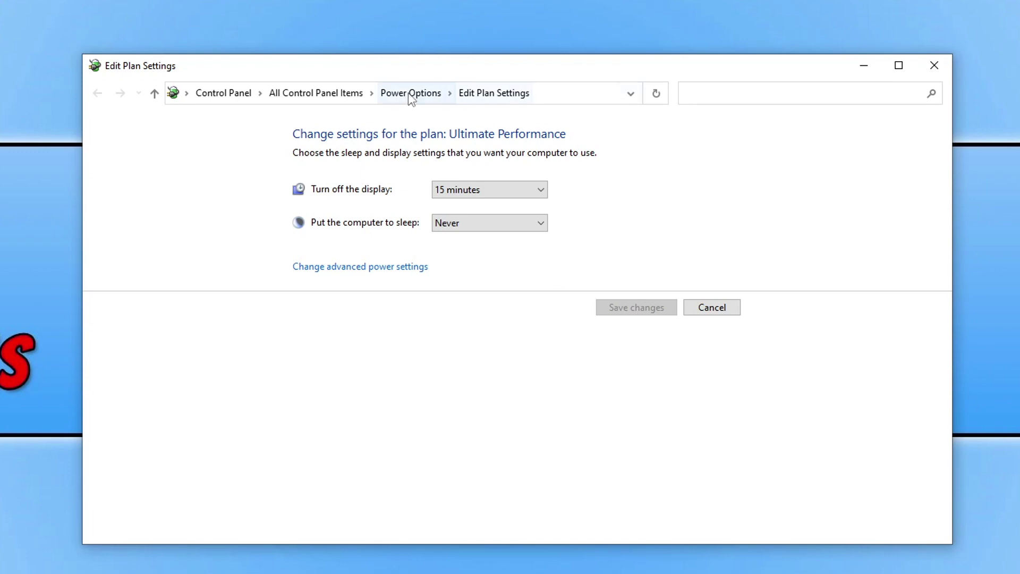
pyautogui.click(408, 93)
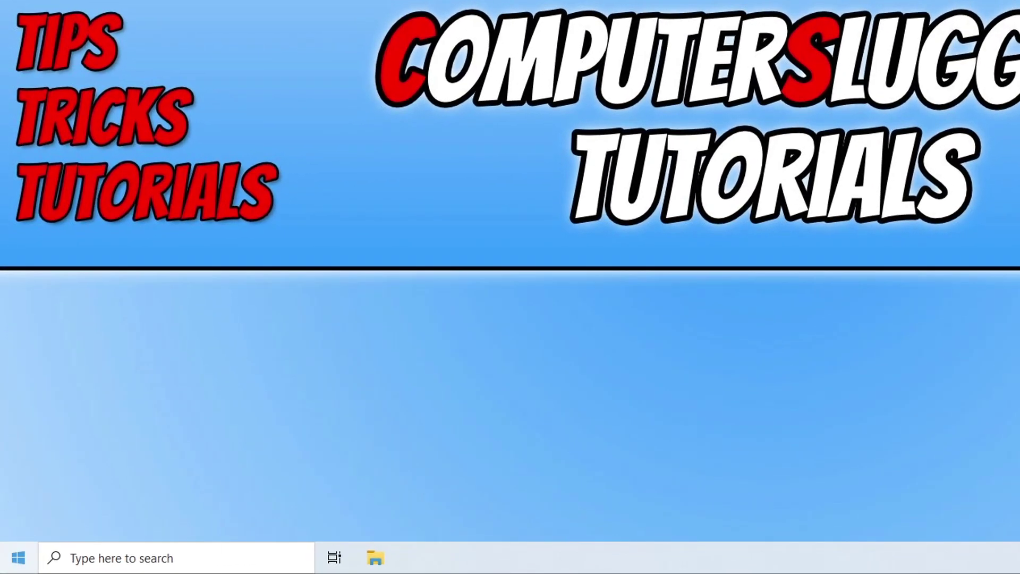
# Step: Launch Task Manager from the Start quick menu and show the Users tab
pyautogui.rightClick(13, 563)
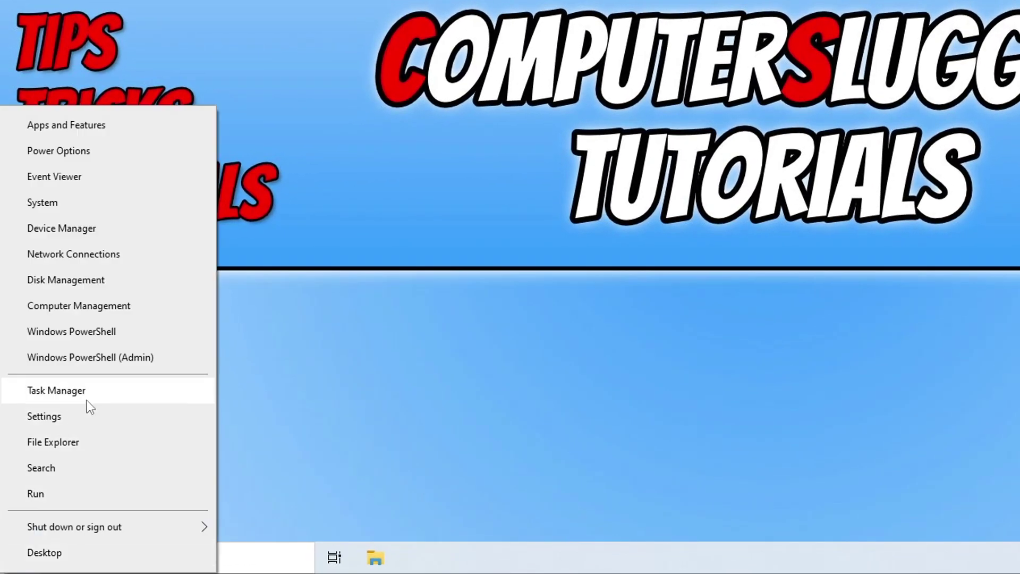
pyautogui.click(87, 400)
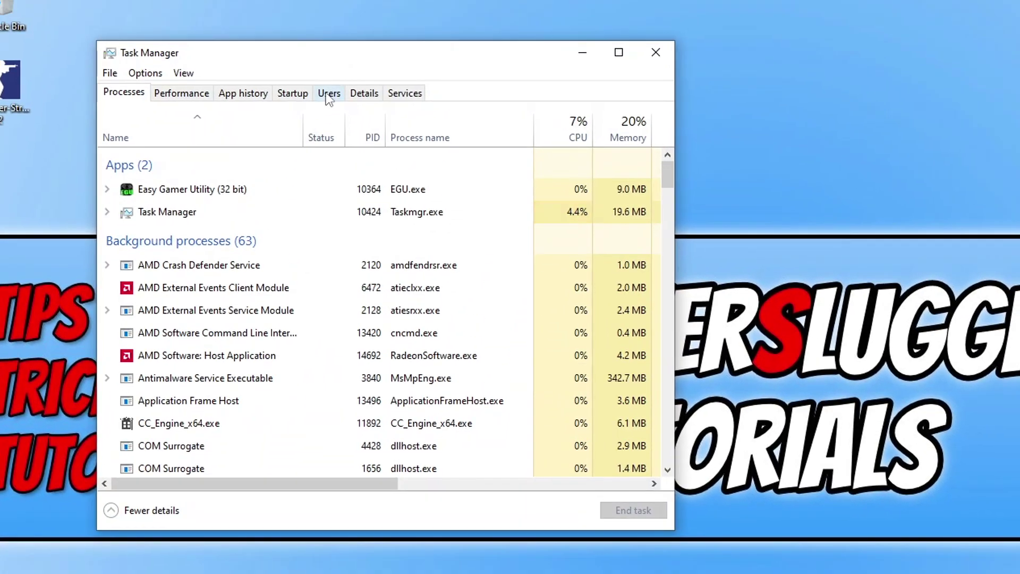
pyautogui.click(329, 93)
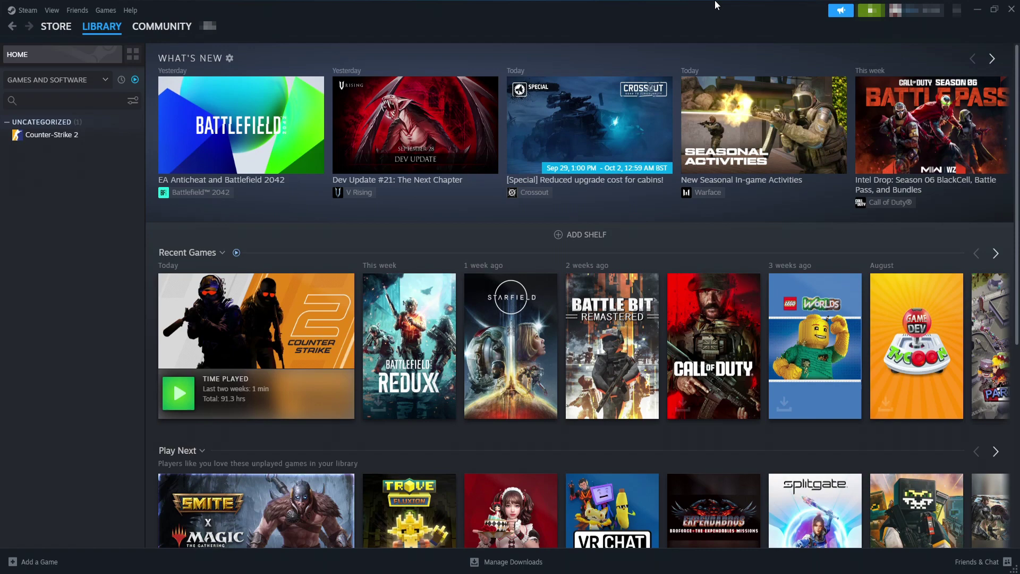
# Step: Start Verify integrity of game files from Counter-Strike 2's Properties, Installed Files section
pyautogui.rightClick(72, 134)
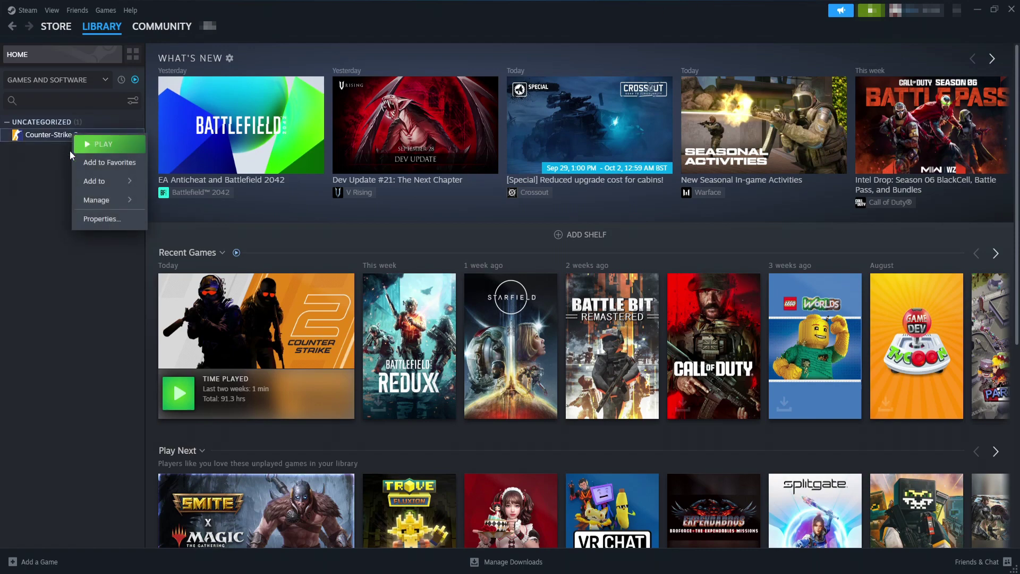
pyautogui.click(96, 223)
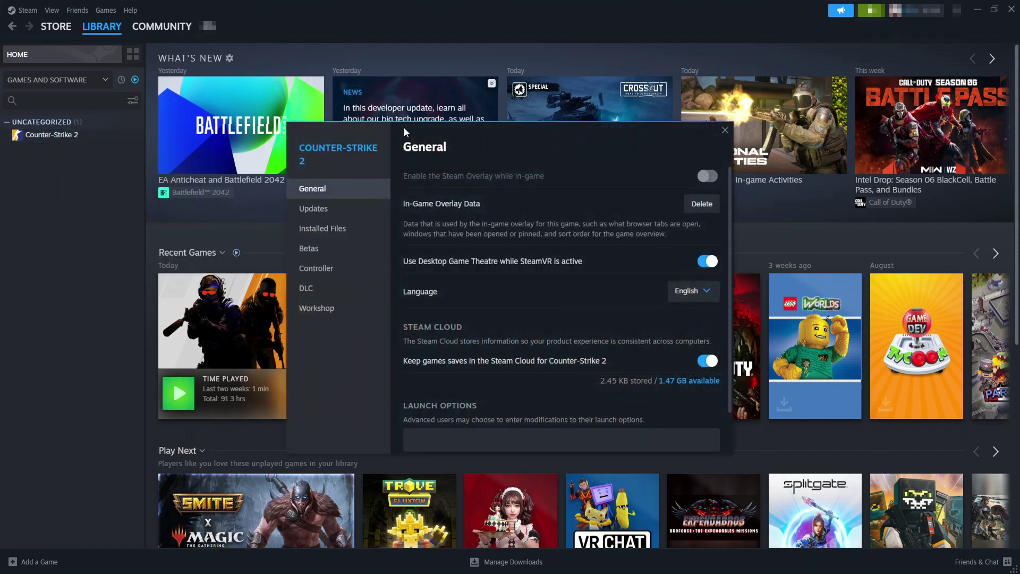
pyautogui.click(329, 229)
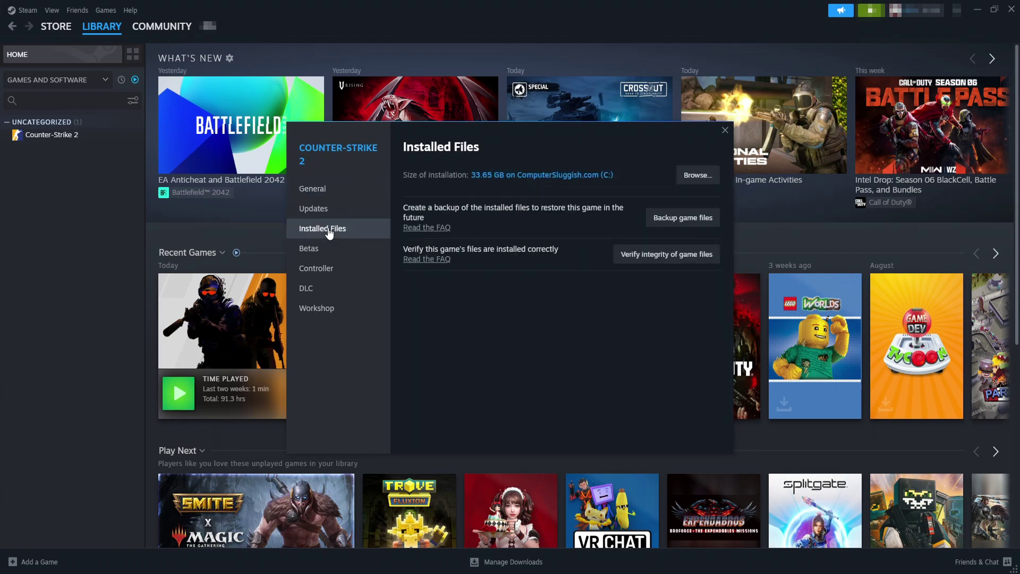
pyautogui.click(683, 264)
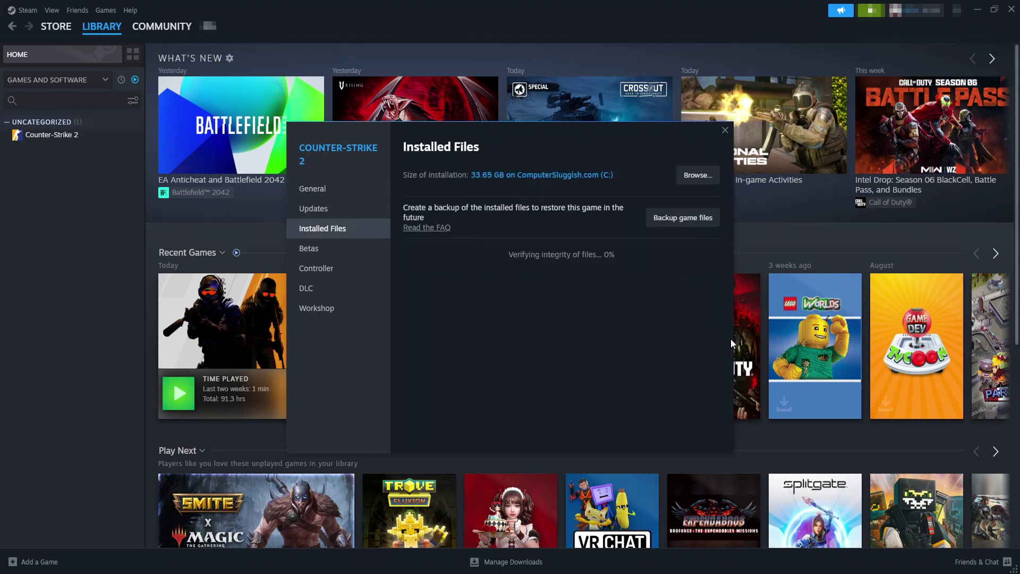